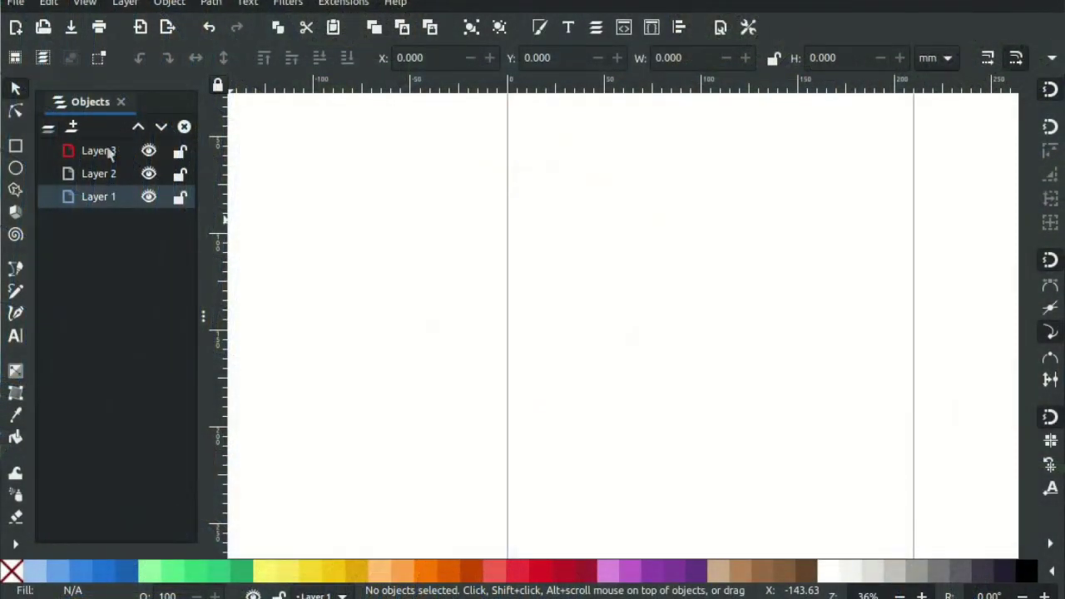
Step: Draw overlapping rectangles: gold in Layer 3, purple in Layer 2, brown in Layer 1
left_click(107, 151)
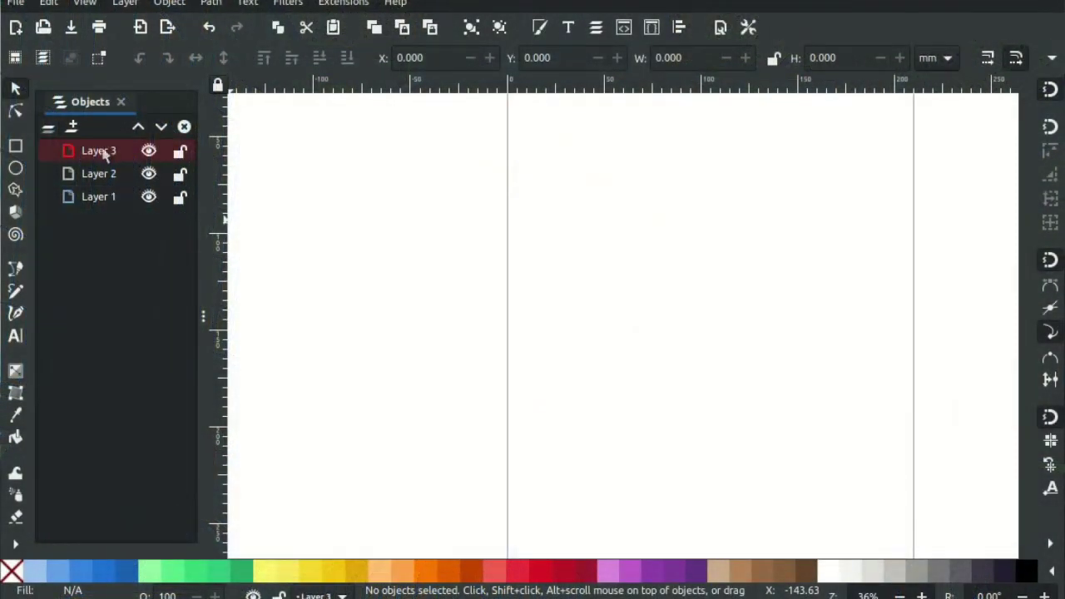
left_click(15, 146)
left_click_drag(458, 198, 609, 340)
left_click(98, 198)
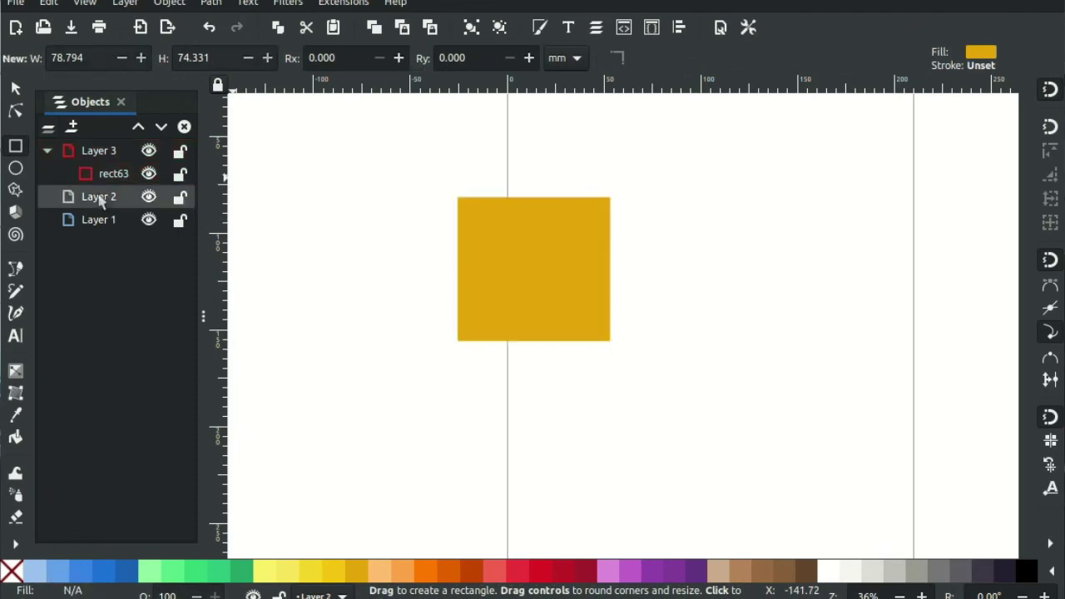
left_click_drag(533, 255, 697, 399)
left_click(654, 571)
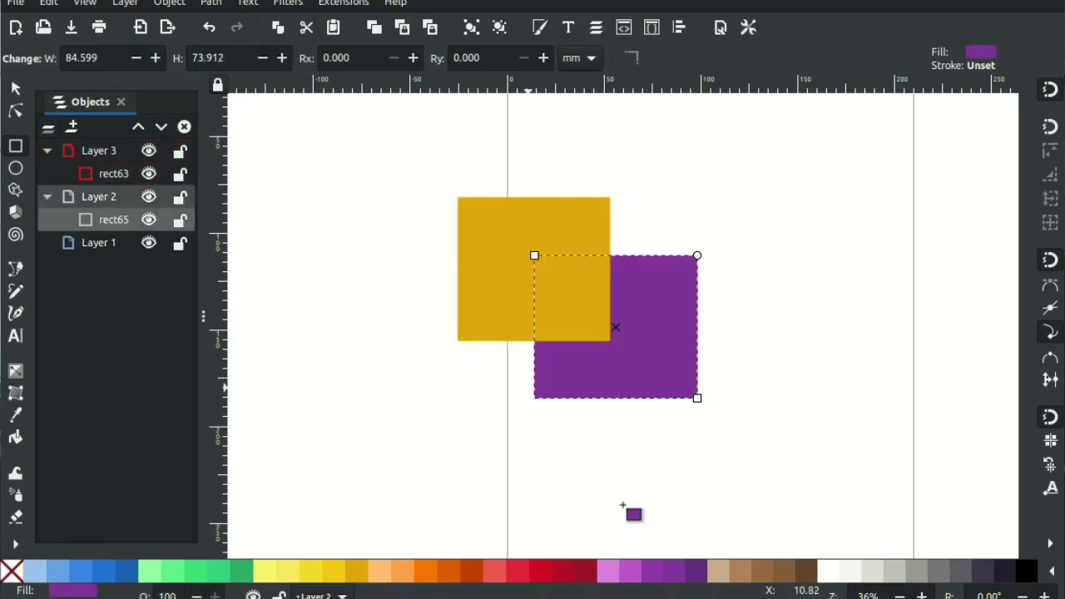
left_click(103, 242)
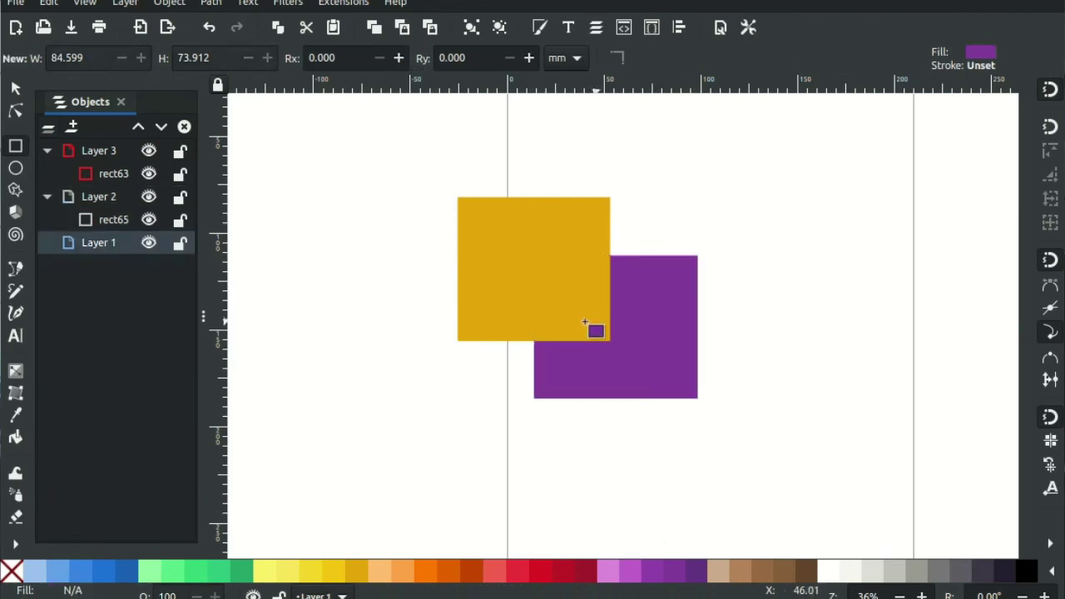
left_click_drag(639, 341, 820, 497)
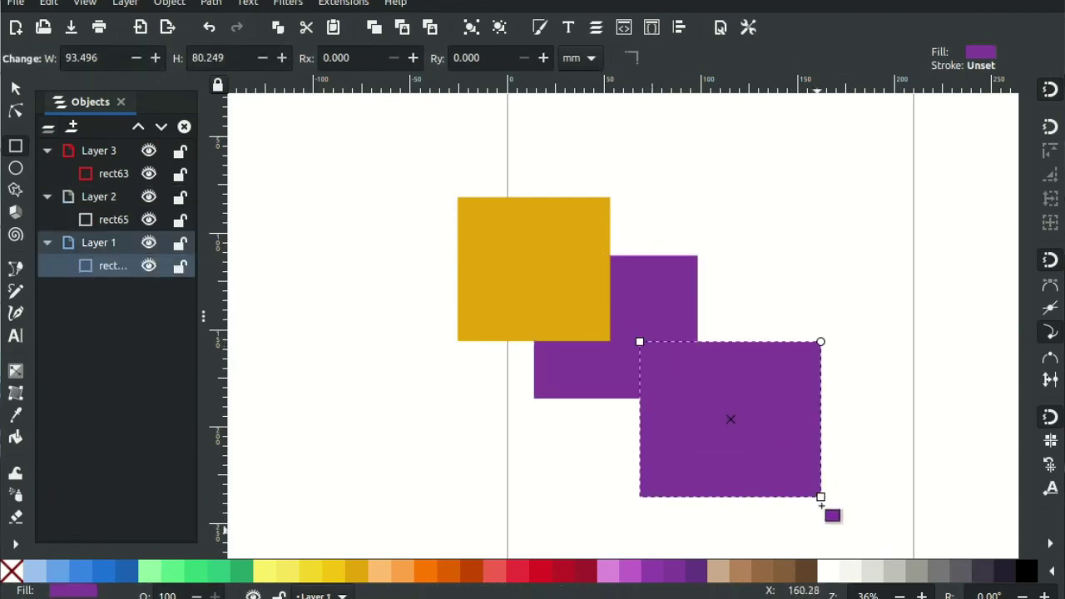
left_click(784, 582)
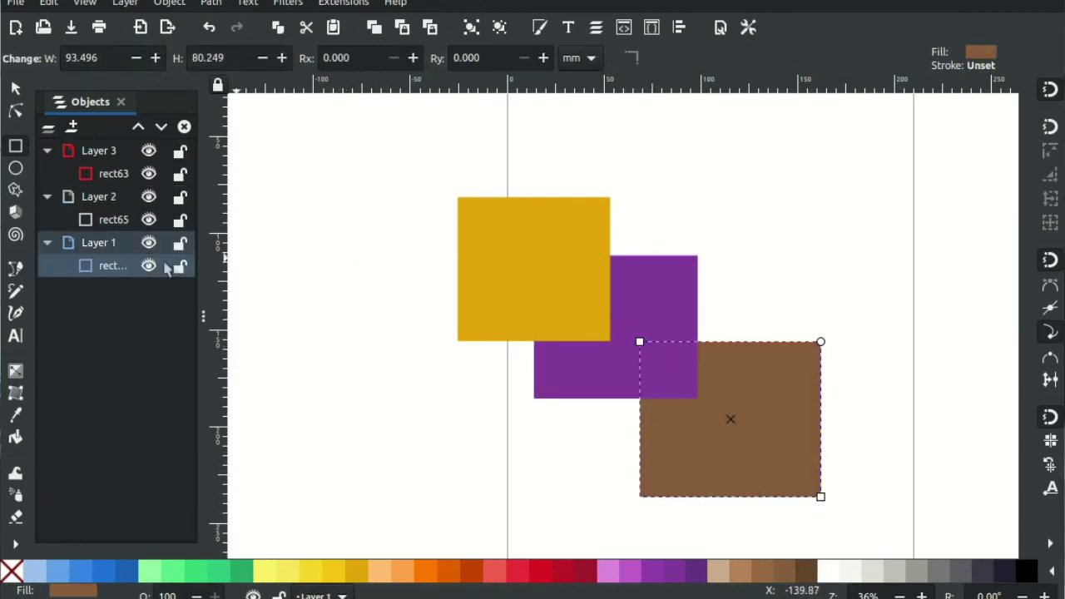
Step: Raise Layer 1 two positions in the layer stack, then reselect Layer 3
left_click(99, 242)
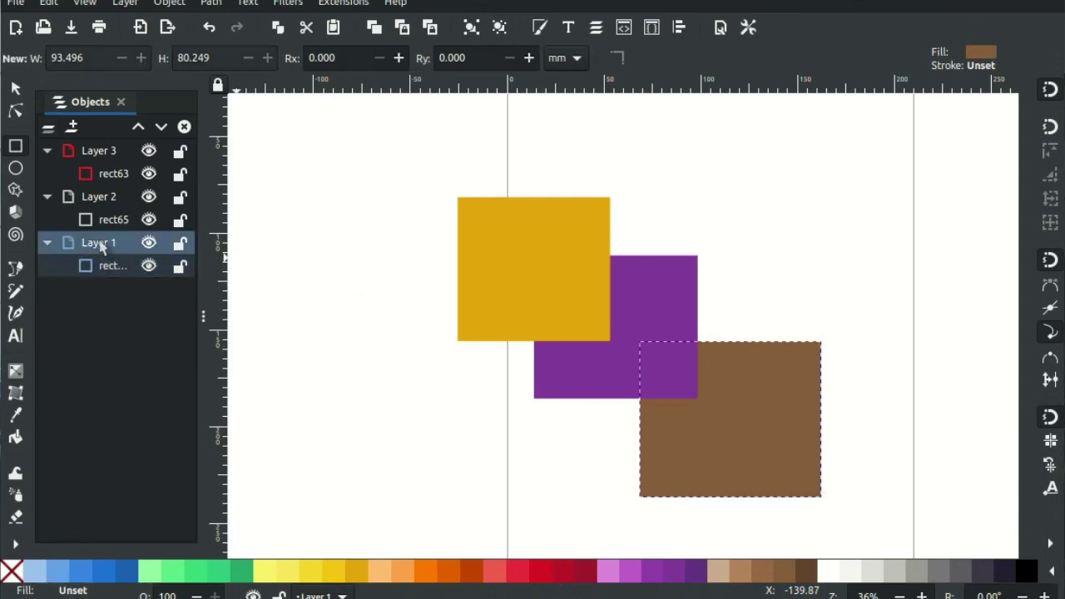
left_click(138, 127)
left_click(138, 127)
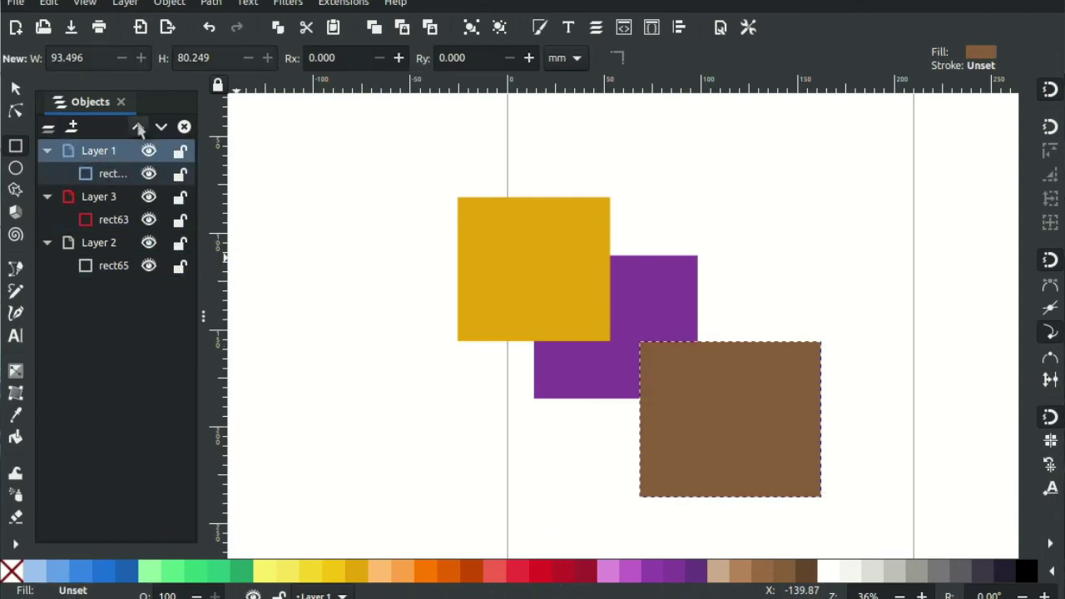
left_click(108, 199)
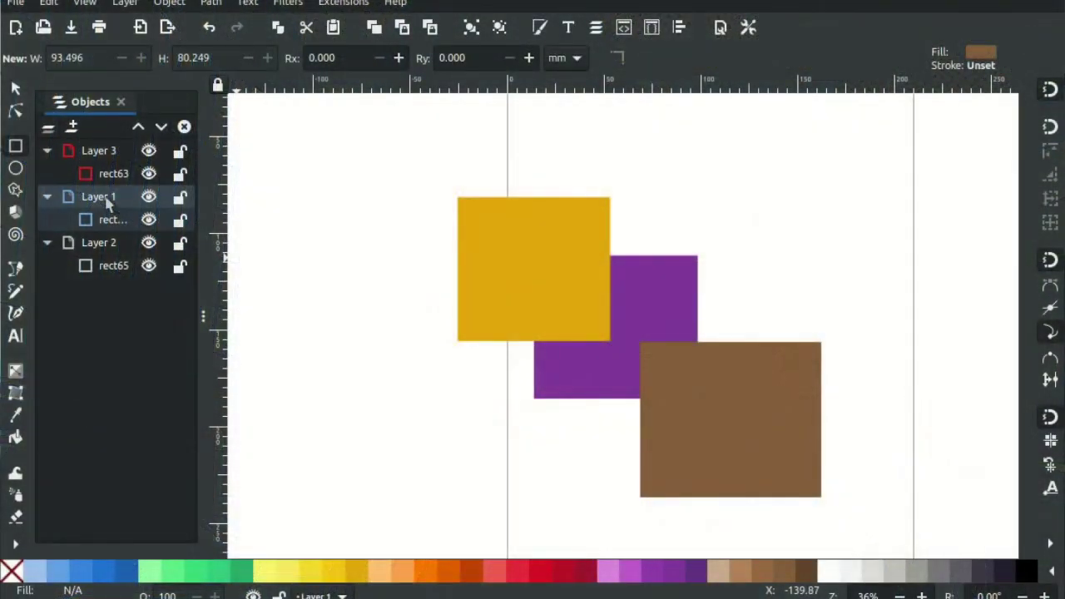
Step: Select Layer 3, then the gold, brown and purple rectangle rows in turn in the Objects panel
left_click(107, 152)
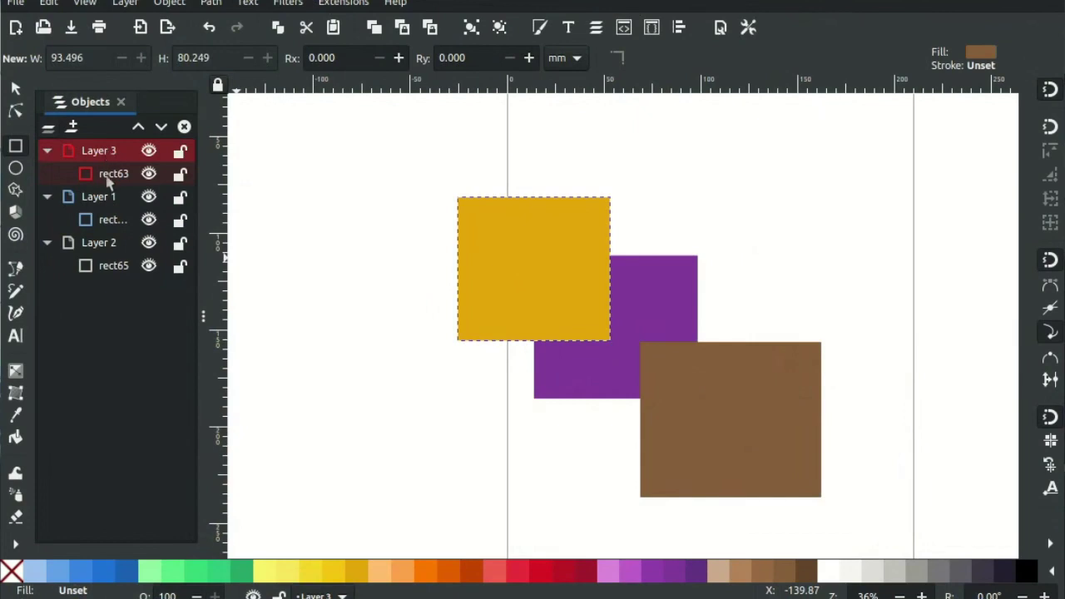
left_click(112, 176)
left_click(115, 221)
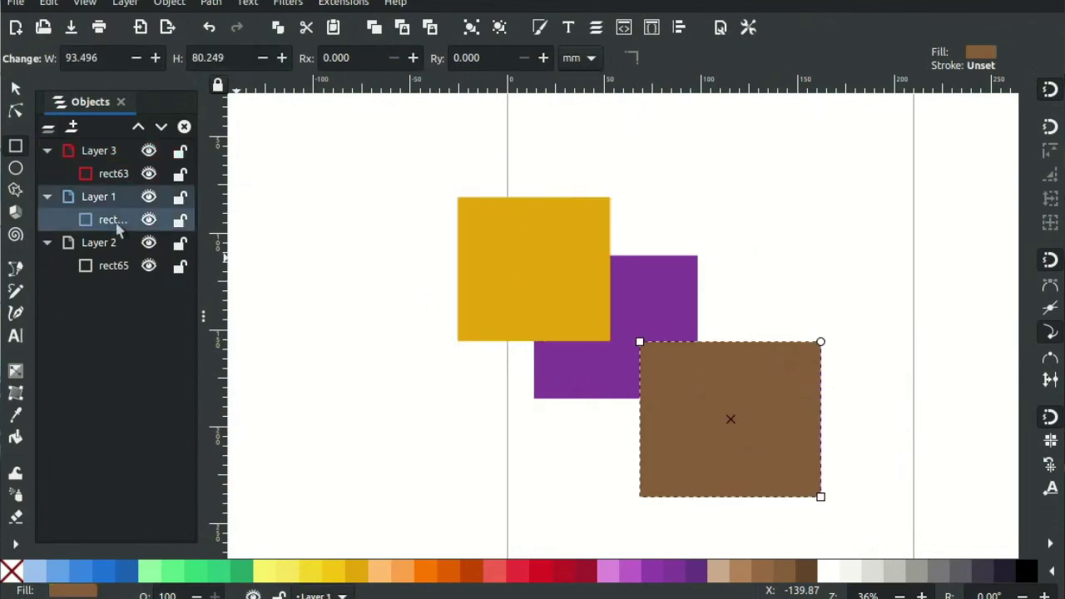
left_click(116, 270)
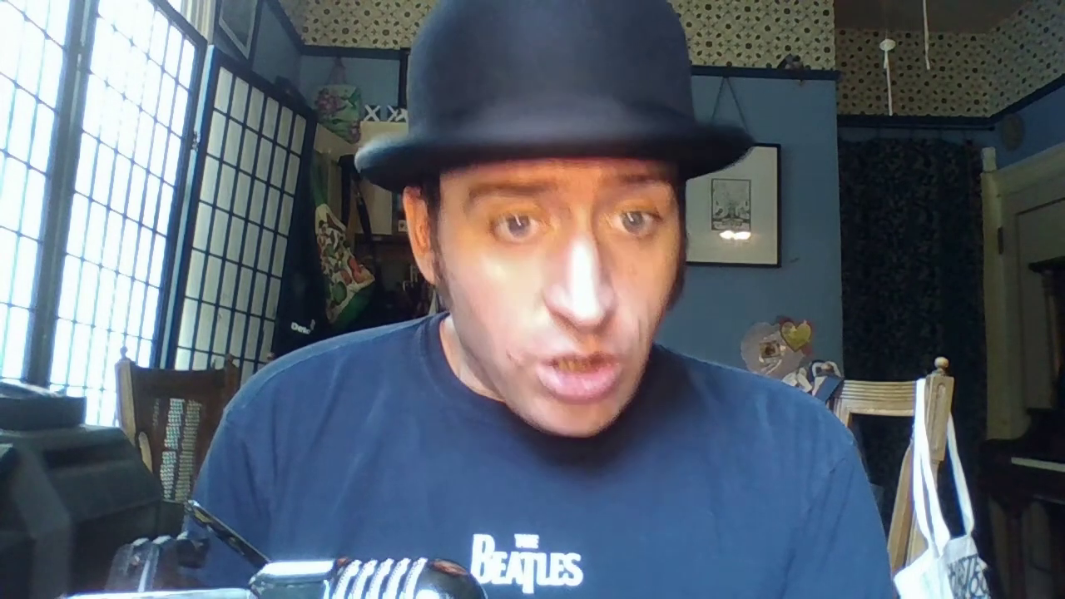
Step: Make Layer 1 visible again so the brown rectangle reappears
left_click(149, 197)
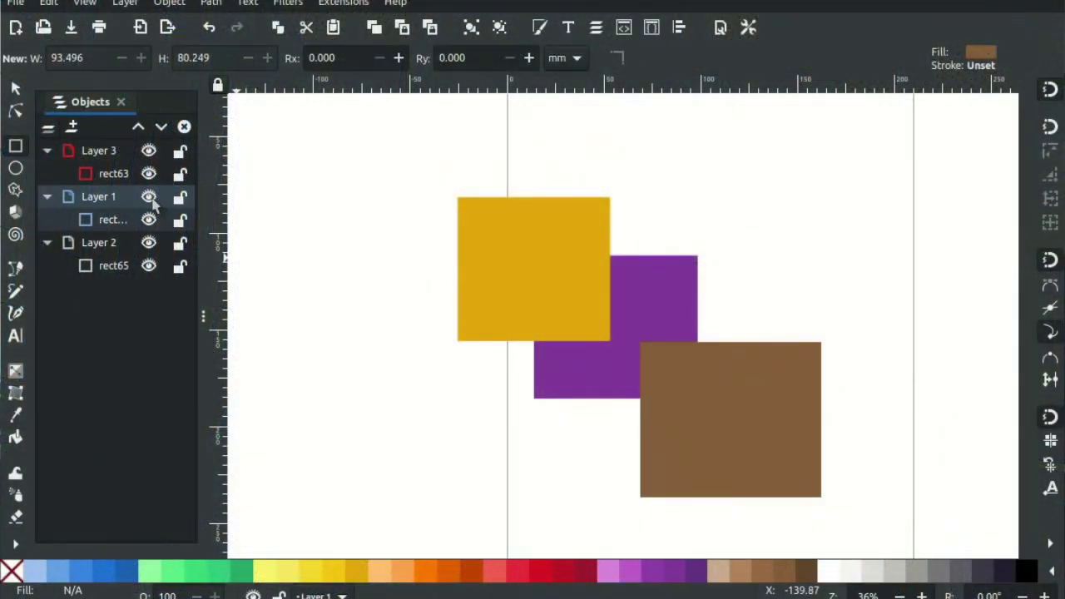
Step: Toggle the lock on Layer 1 several times, leaving it unlocked
left_click(179, 197)
left_click(178, 198)
left_click(180, 198)
left_click(180, 198)
left_click(179, 198)
left_click(180, 198)
Step: Delete the purple rectangle rect65 and then the empty Layer 2
left_click(125, 266)
left_click(186, 129)
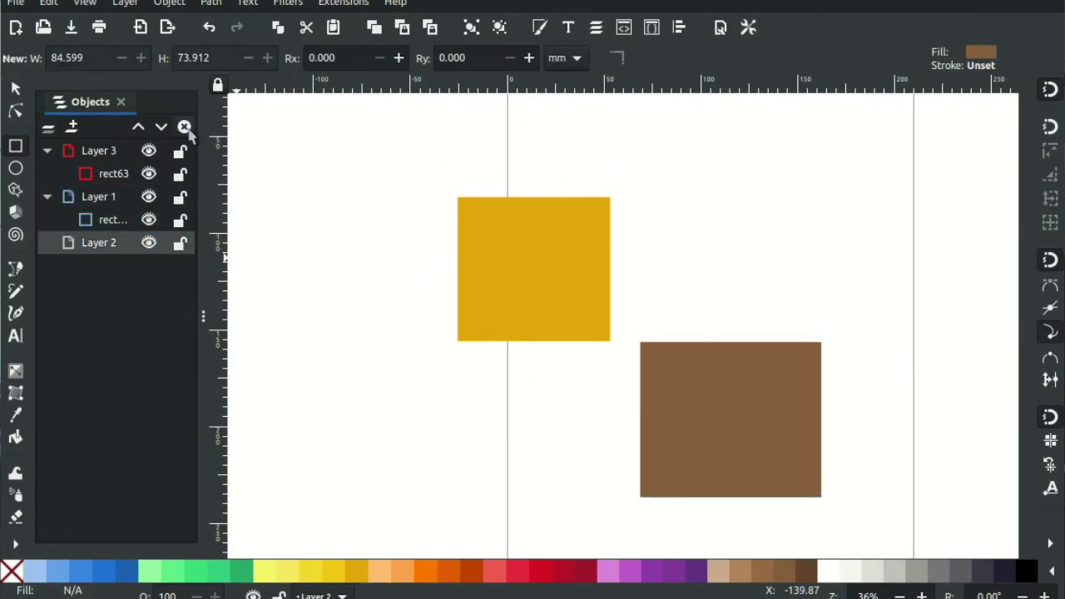
left_click(114, 251)
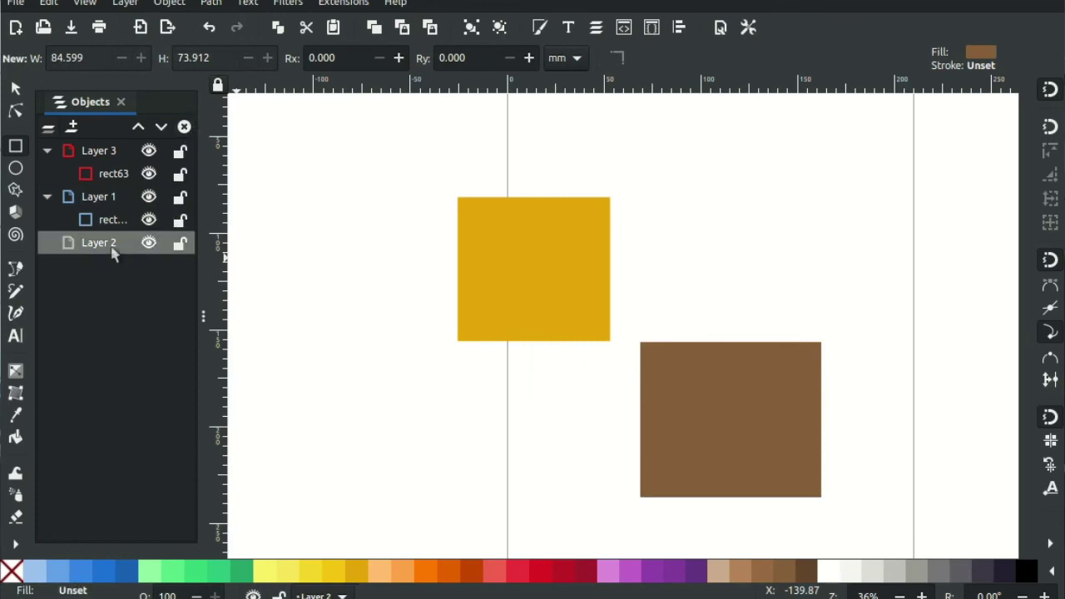
left_click(184, 128)
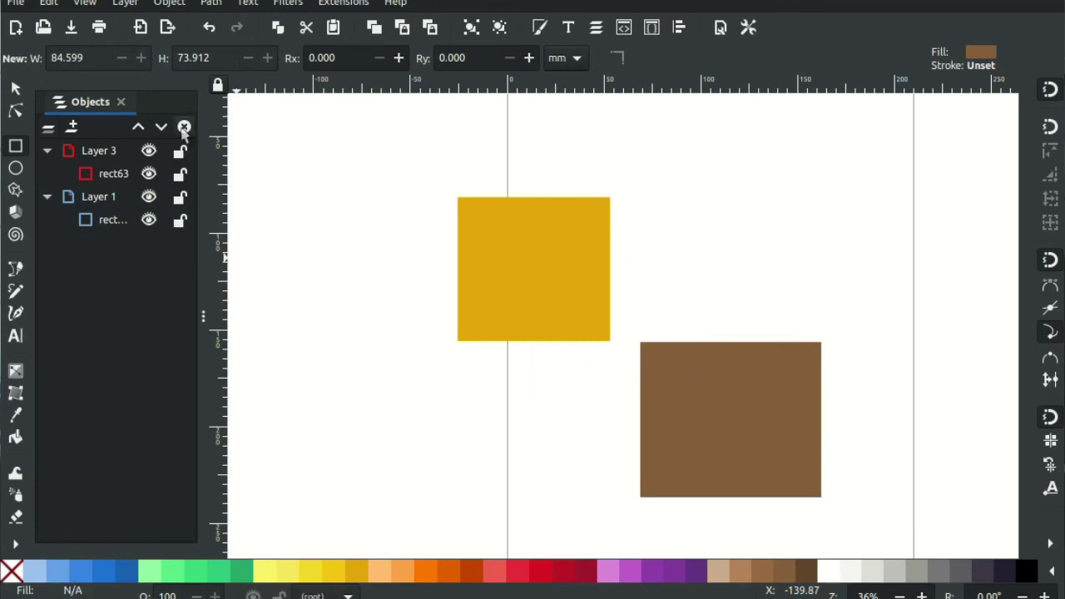
Step: Select the brown rectangle and Layer 1, then collapse all layers in the Objects list
left_click(110, 219)
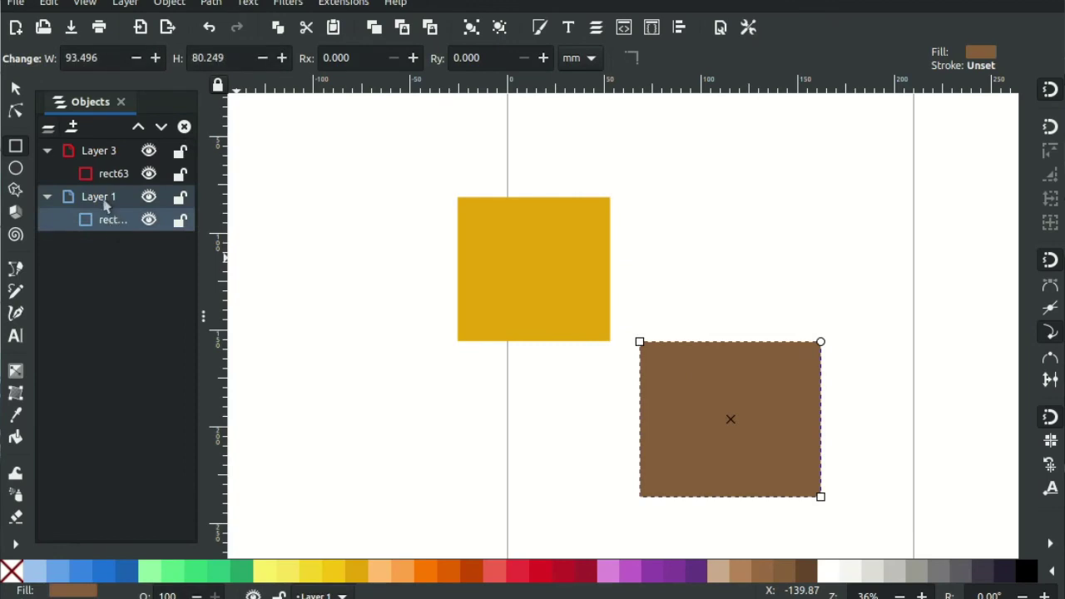
left_click(104, 200)
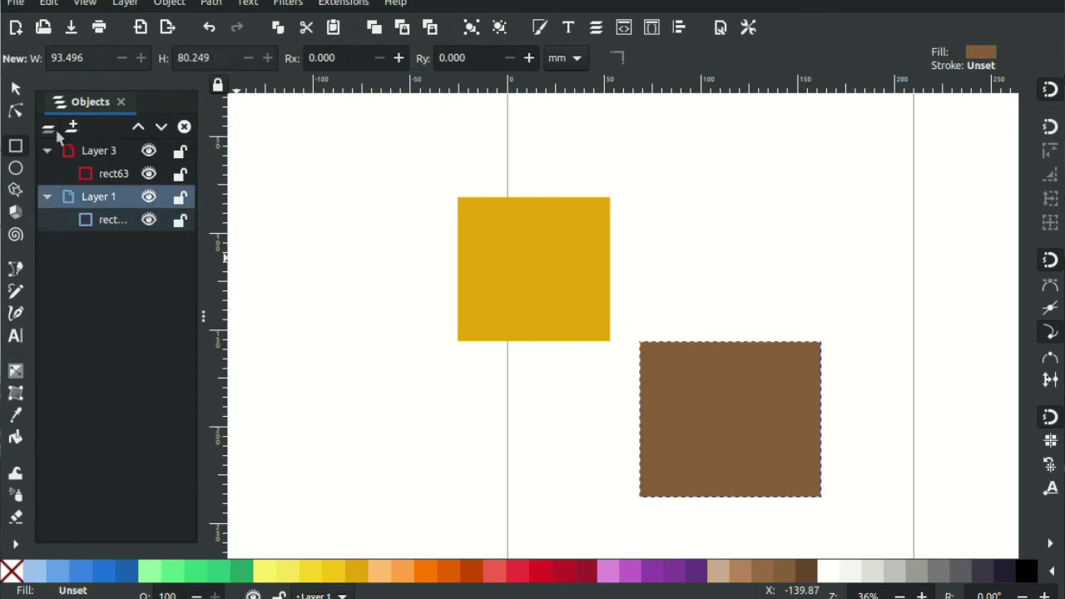
left_click(50, 130)
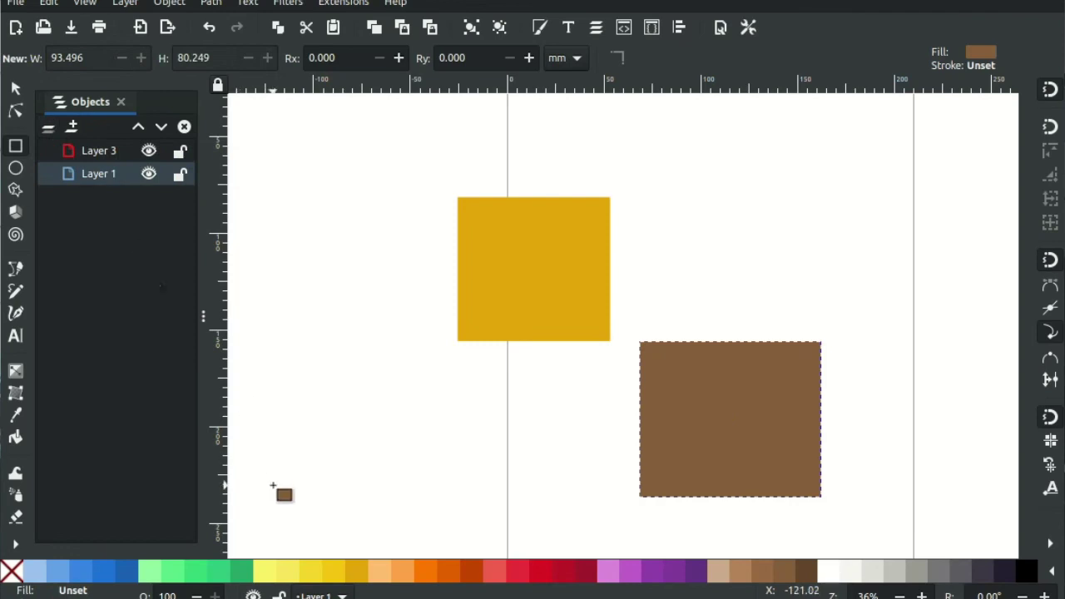
Step: Add a new layer positioned as a sublayer of Layer 1
left_click(72, 126)
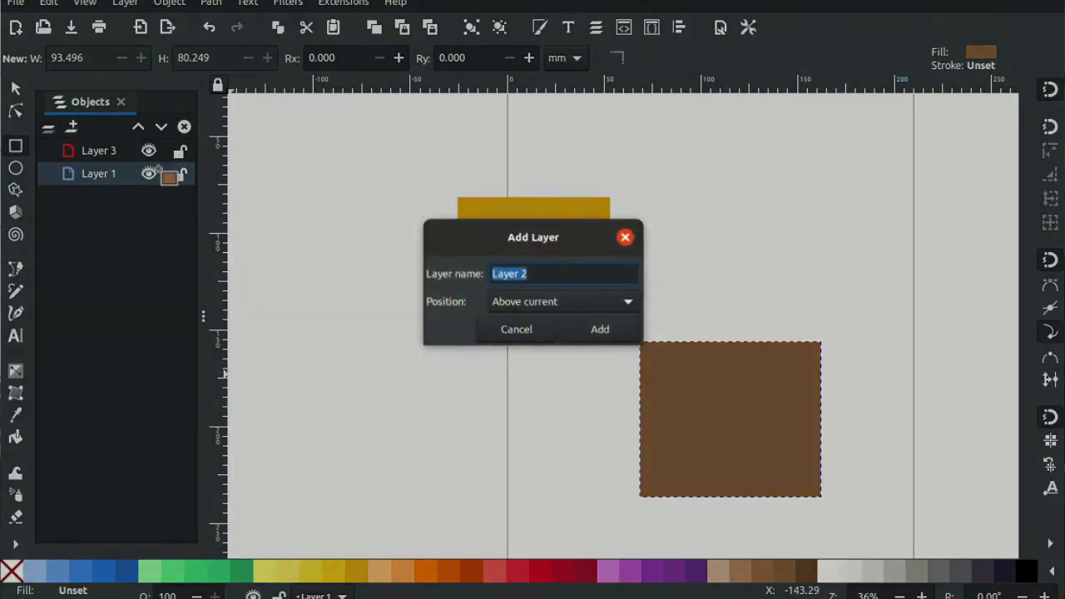
left_click(521, 314)
left_click(535, 353)
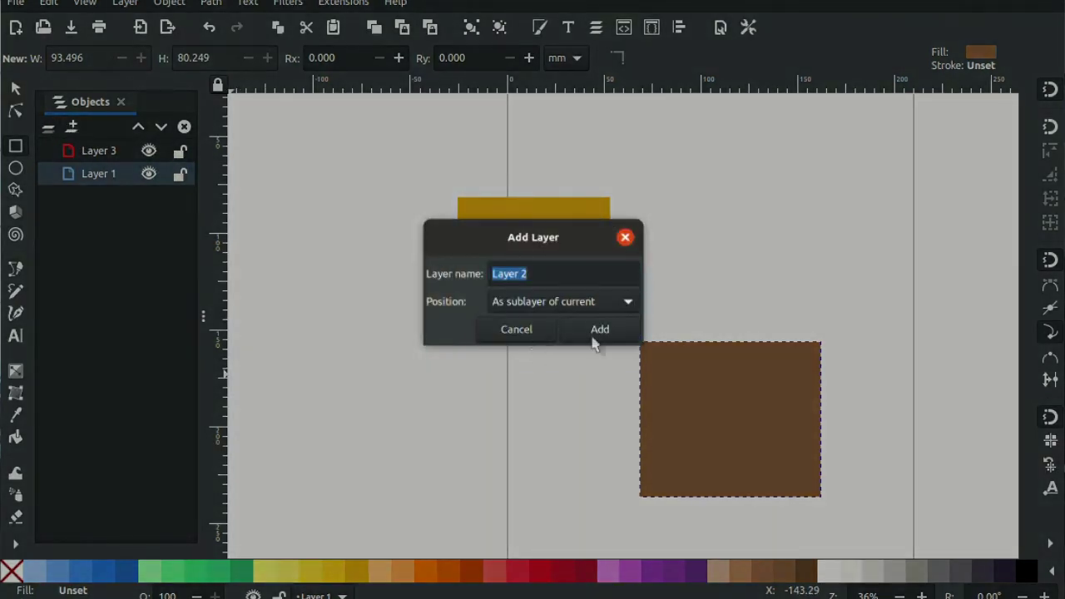
left_click(602, 331)
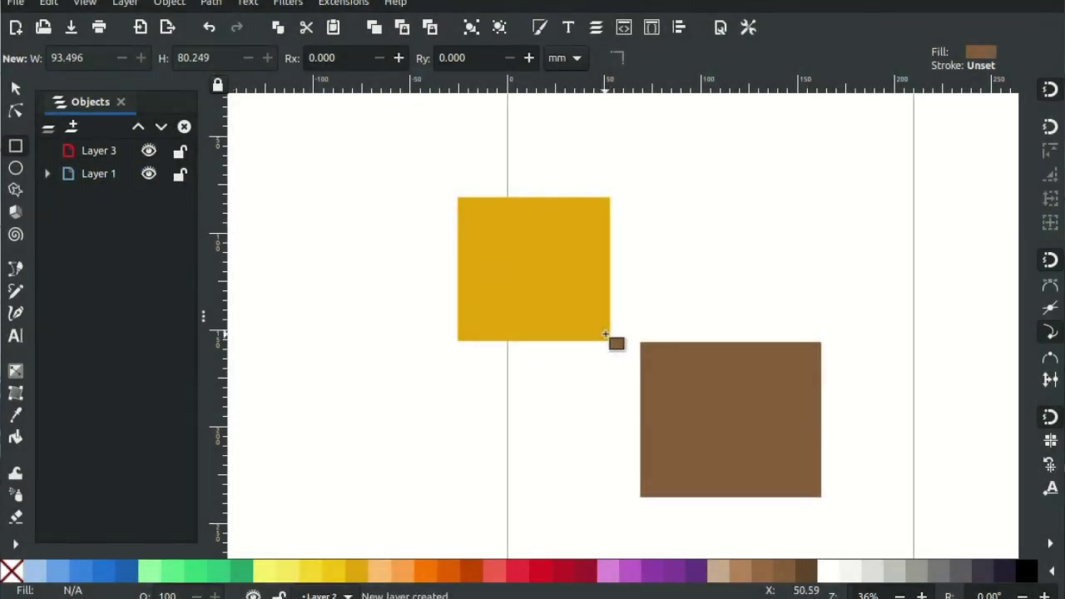
left_click(47, 173)
Step: Draw a large brown rectangle in the new Layer 2 sublayer, overlapping the yellow square
left_click(105, 205)
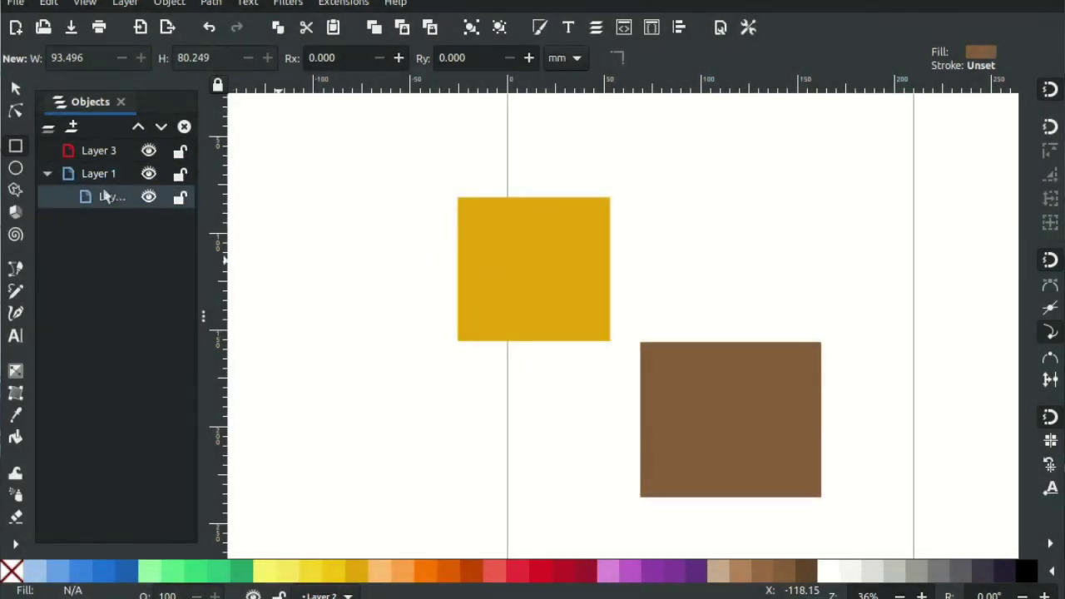
left_click(101, 179)
left_click(115, 201)
left_click_drag(339, 253, 544, 452)
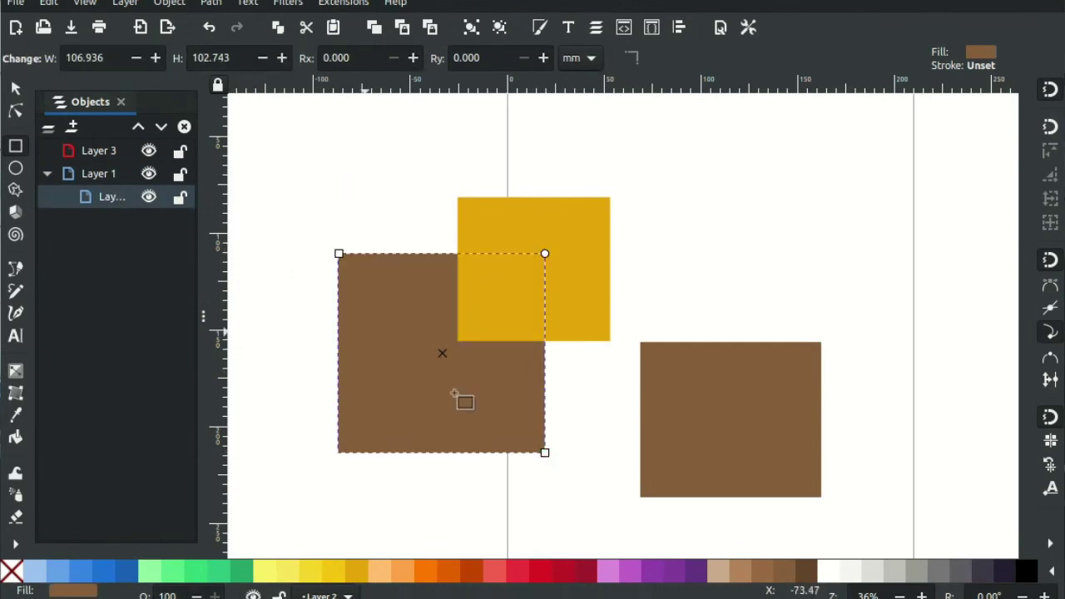
Step: Draw a small brown rectangle in Layer 3 above the yellow square, then expand the layers
left_click(100, 153)
left_click_drag(551, 141, 616, 215)
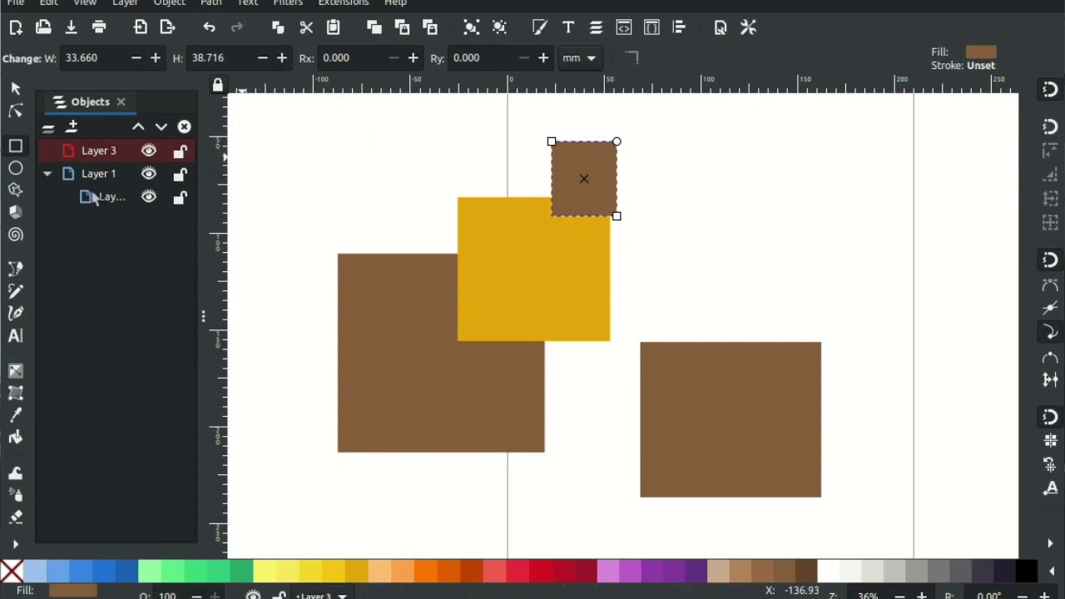
left_click(55, 131)
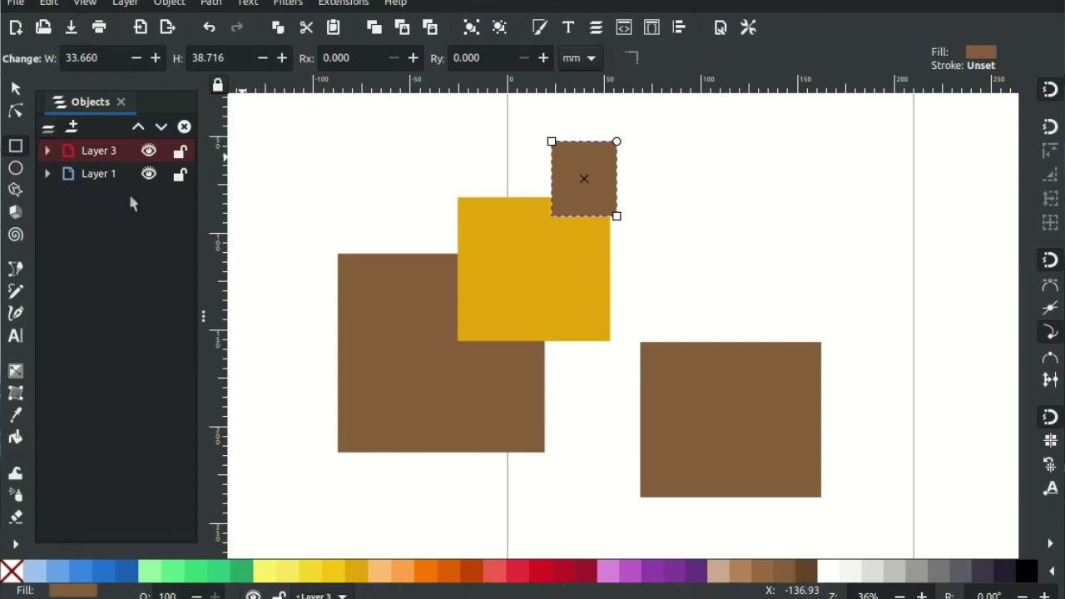
left_click(48, 174)
left_click(47, 150)
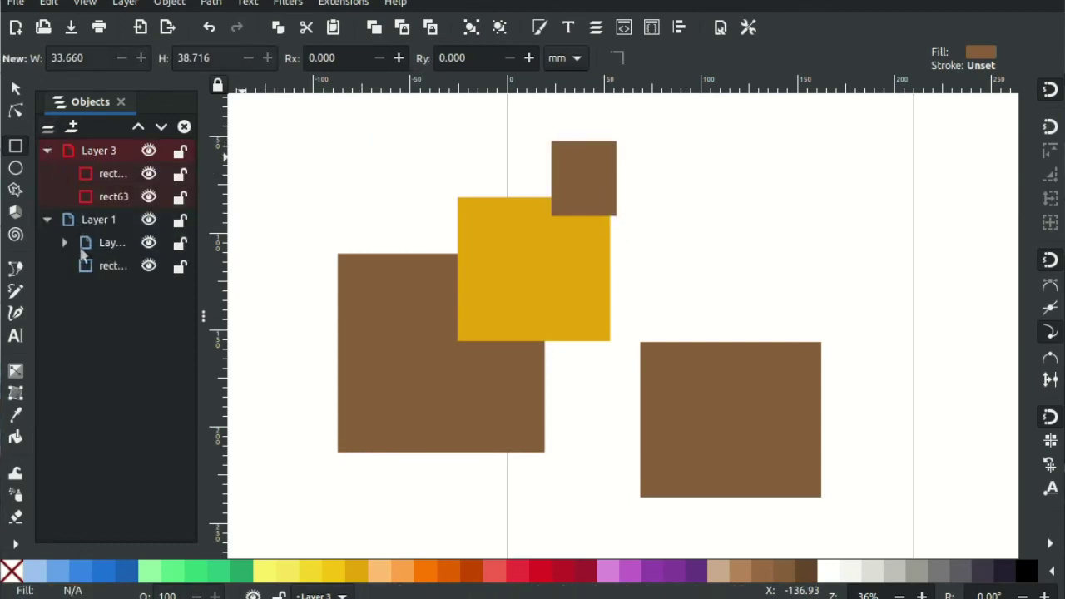
left_click(83, 246)
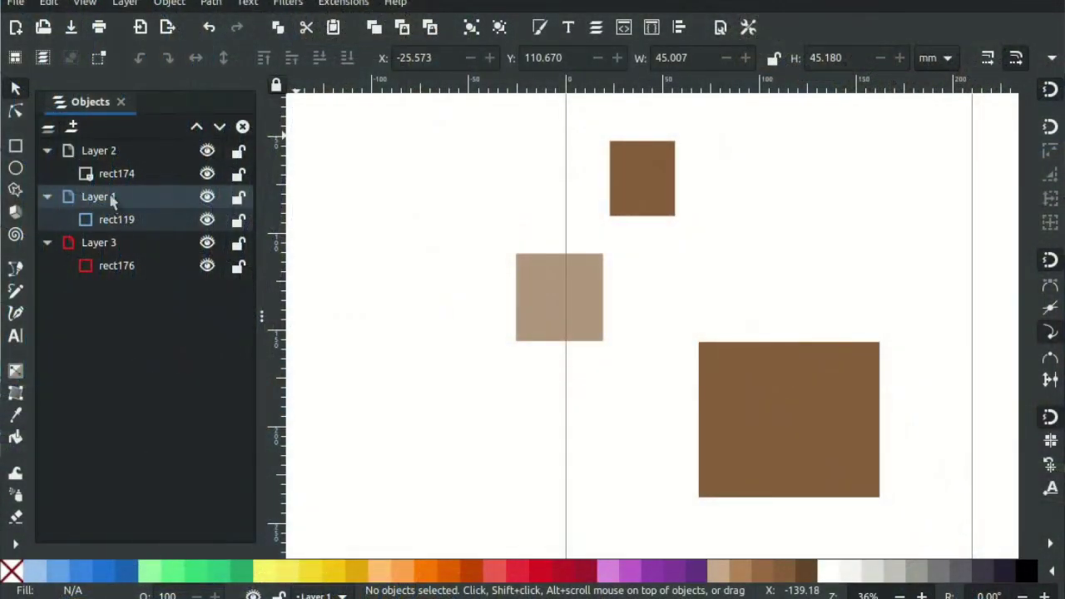
Step: Clip the large brown rectangle to the yellow square's area
double_click(110, 196)
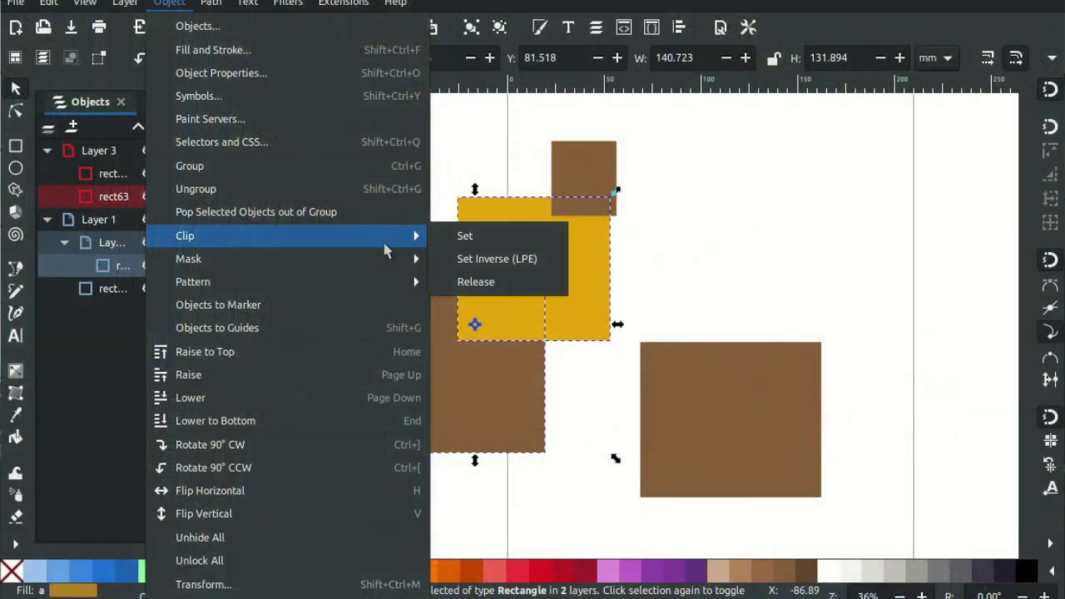
left_click(455, 243)
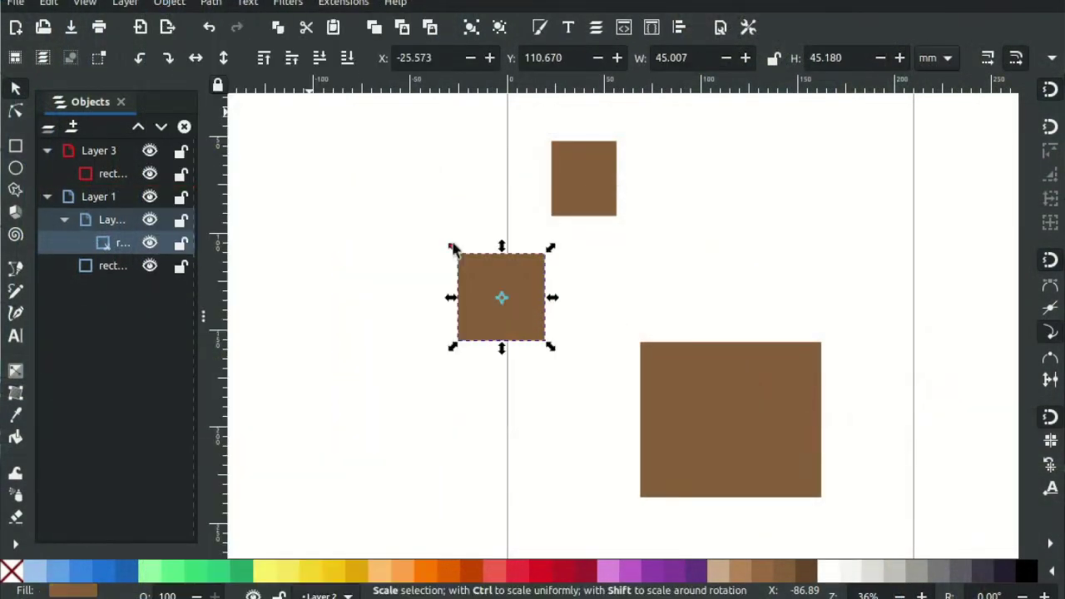
left_click(352, 245)
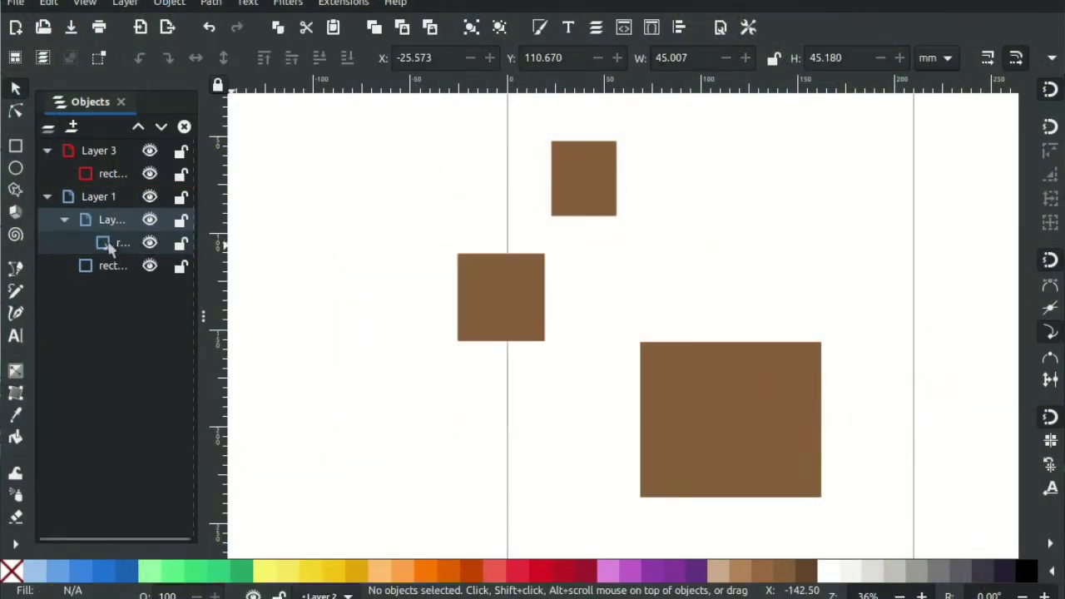
Step: Release the clip on rect174, separating the two rectangles again
left_click_drag(199, 242, 257, 241)
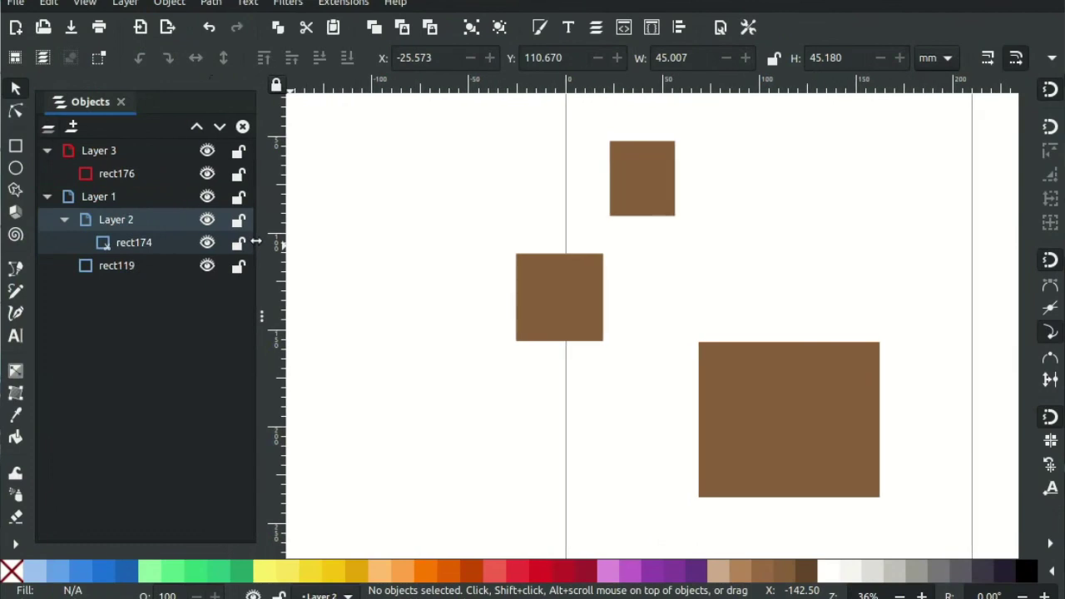
left_click(133, 246)
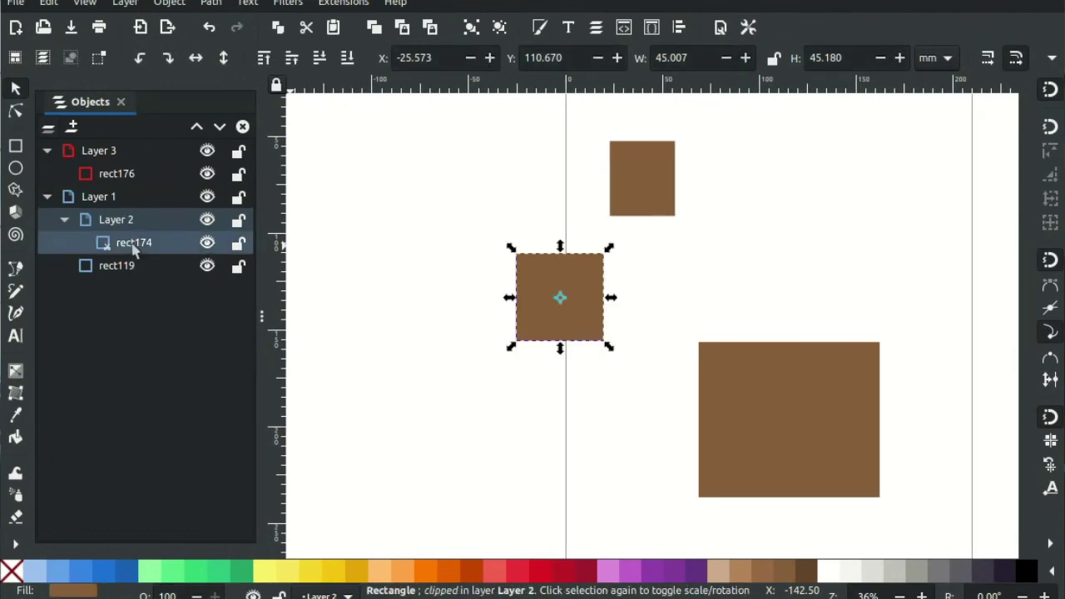
right_click(133, 248)
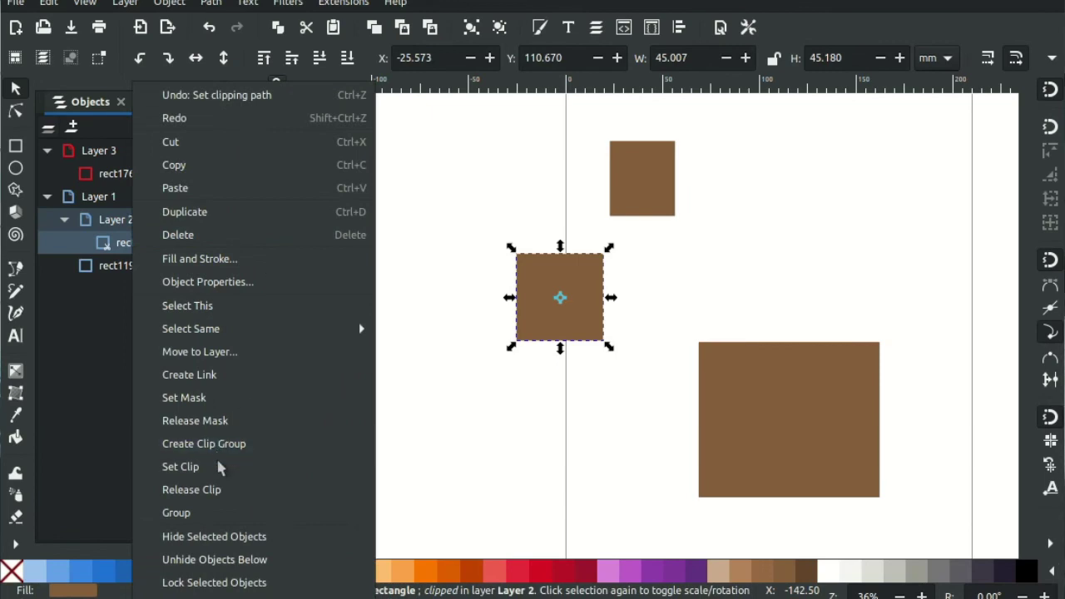
left_click(224, 489)
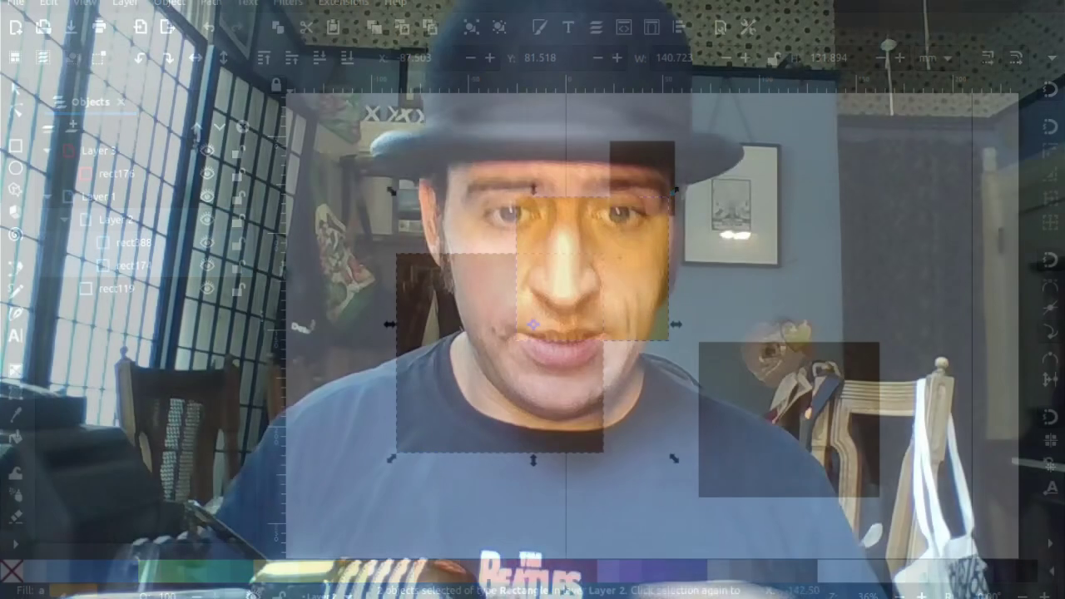